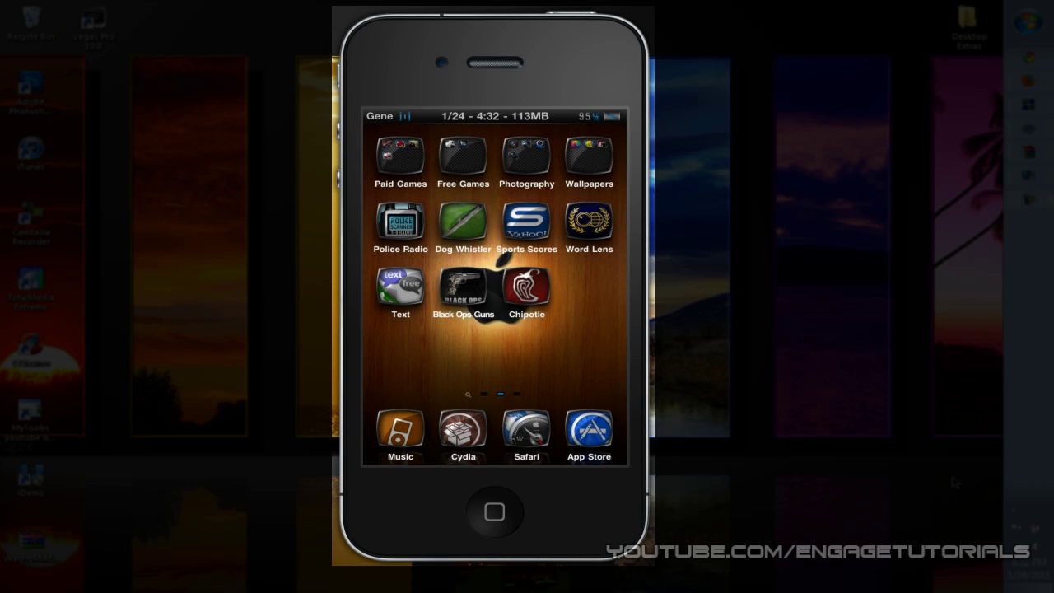
Launch Cydia from its dock icon
left_click(462, 428)
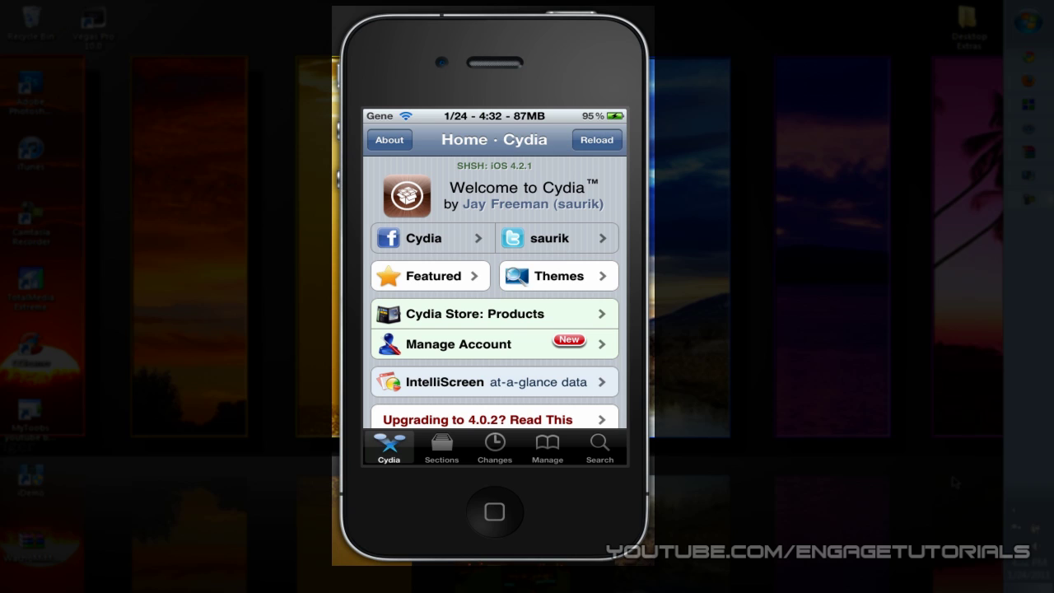
Search Cydia's packages for 'Change'
left_click(599, 448)
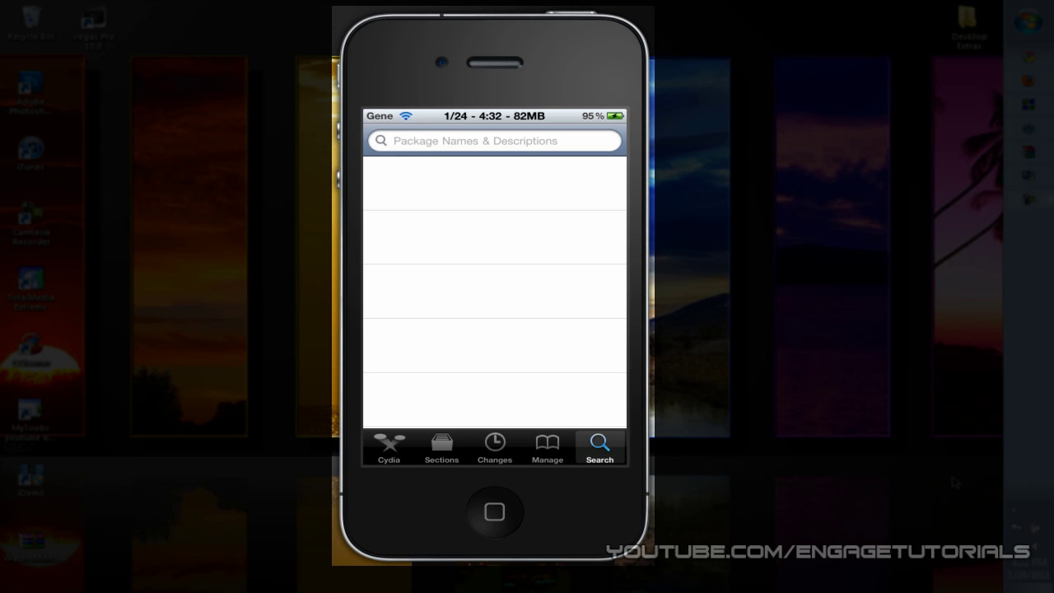
left_click(493, 141)
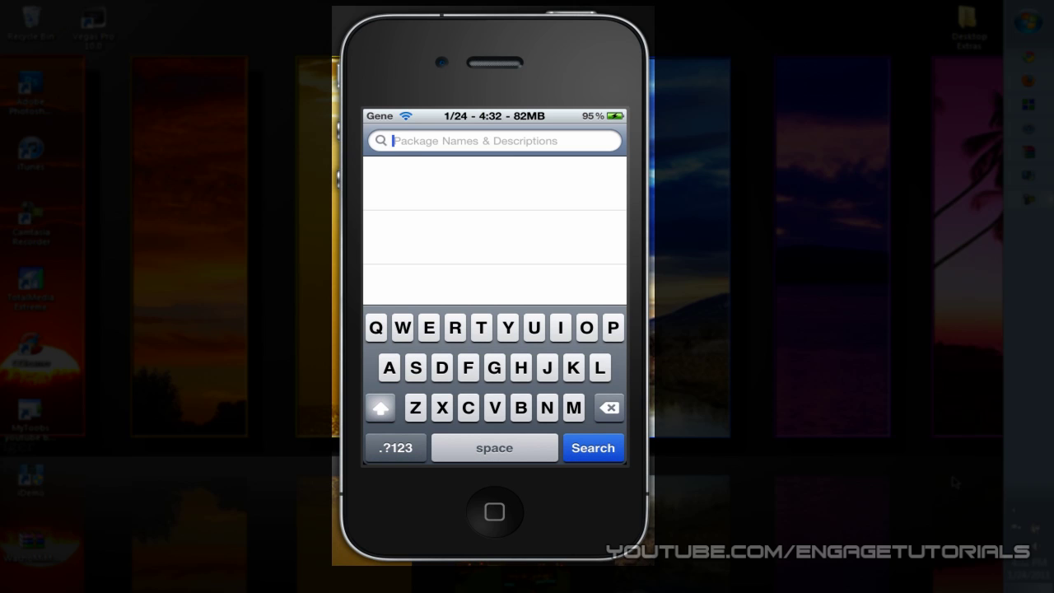
type("C")
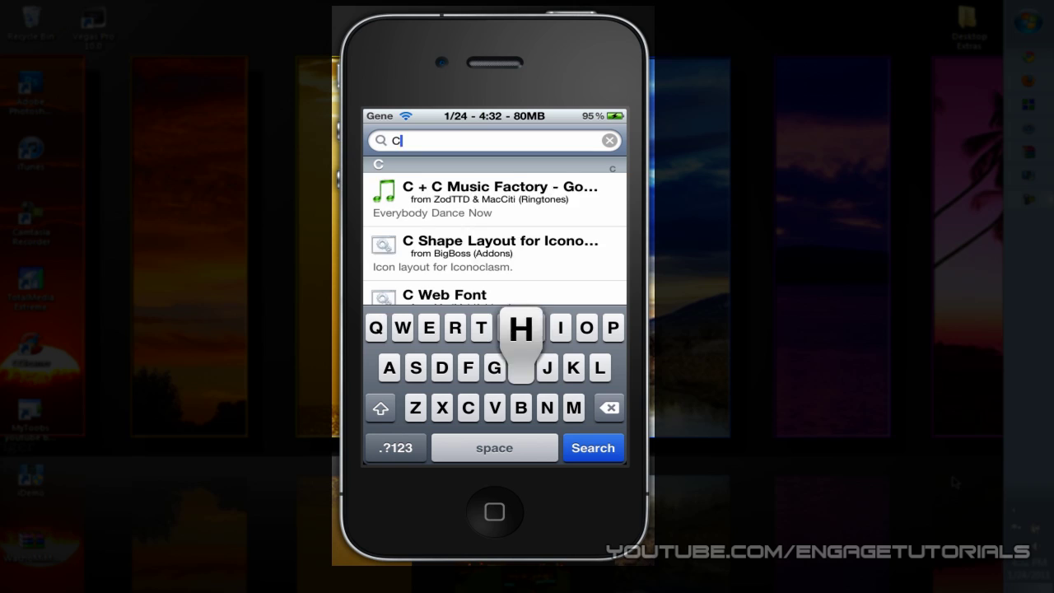
type("hang")
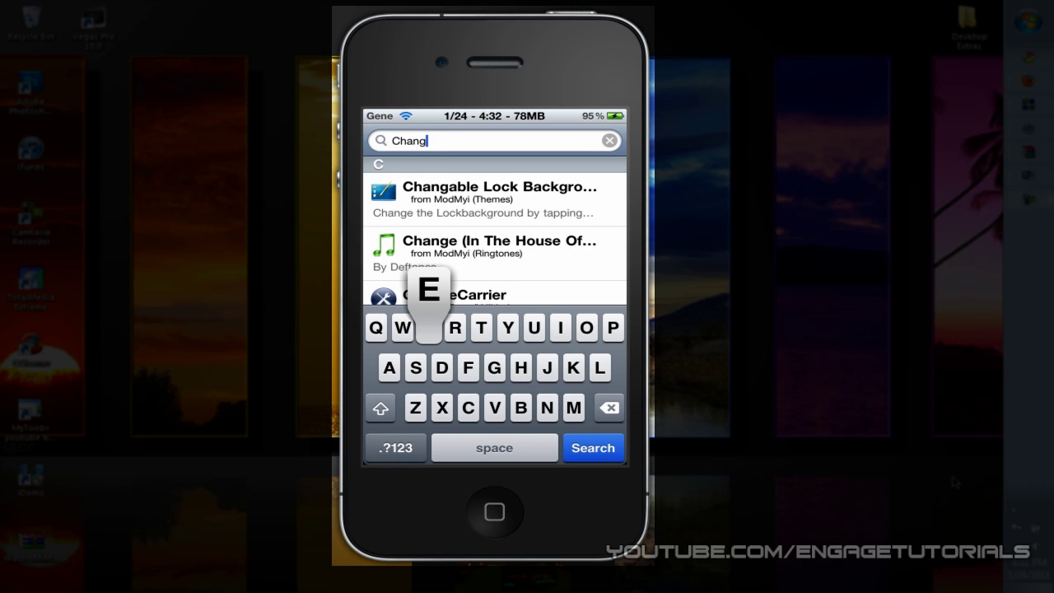
type("e")
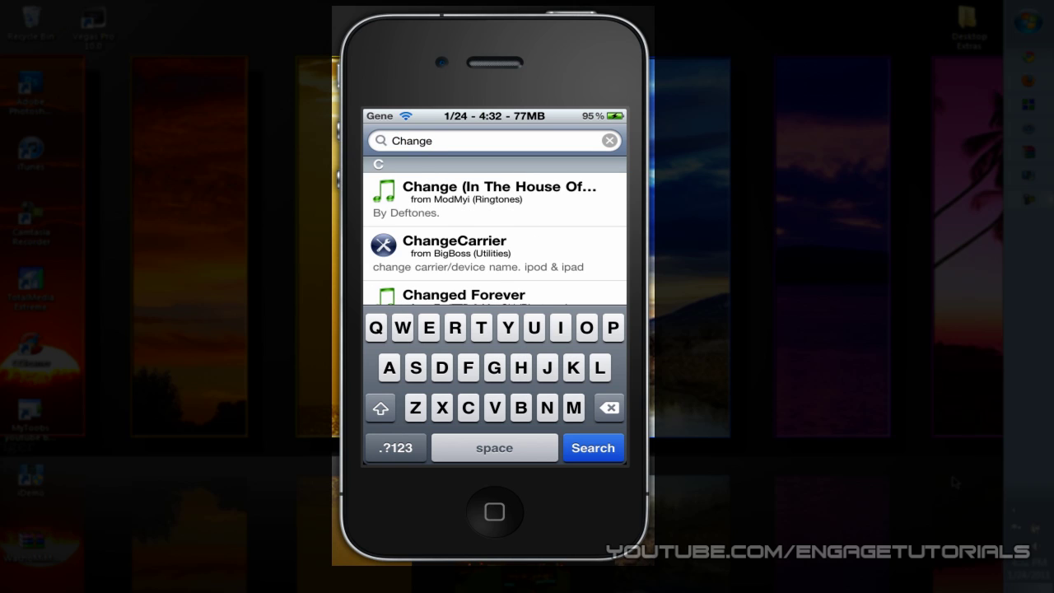
Open the ChangeCarrier package and install it, confirming the installation
left_click(494, 253)
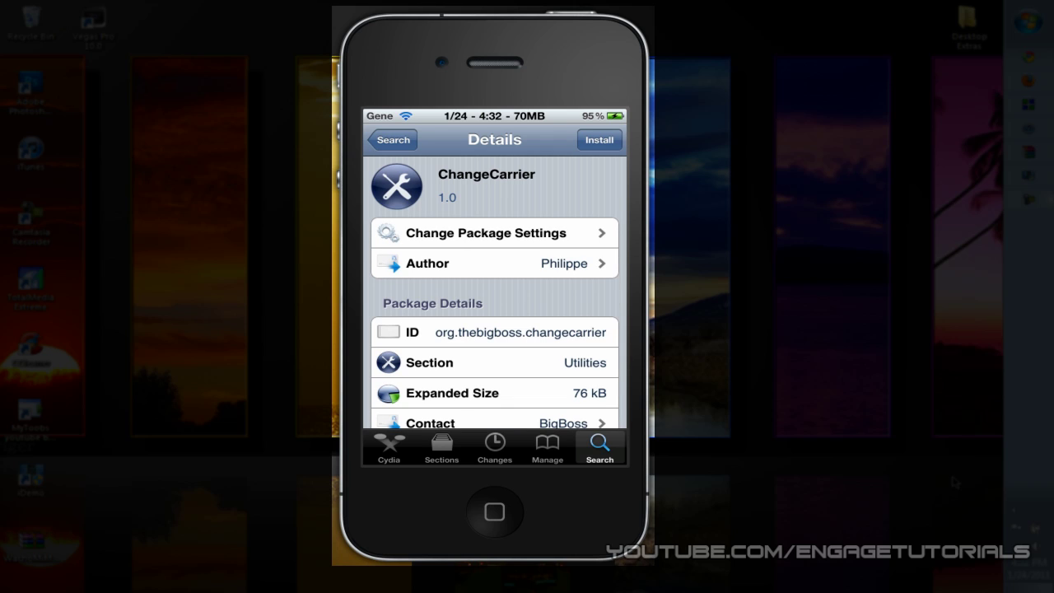
left_click(599, 140)
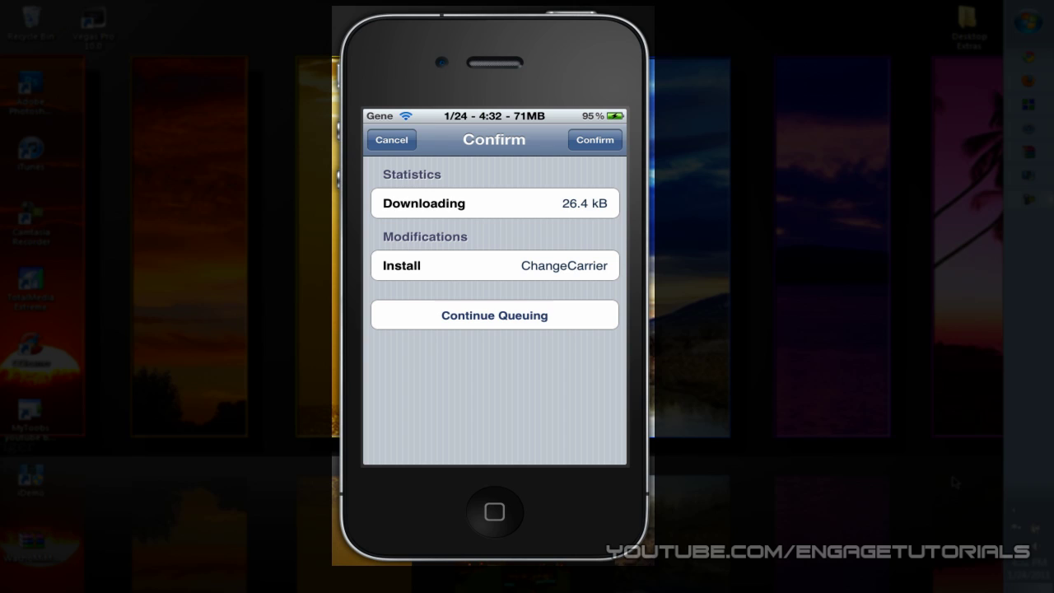
left_click(595, 140)
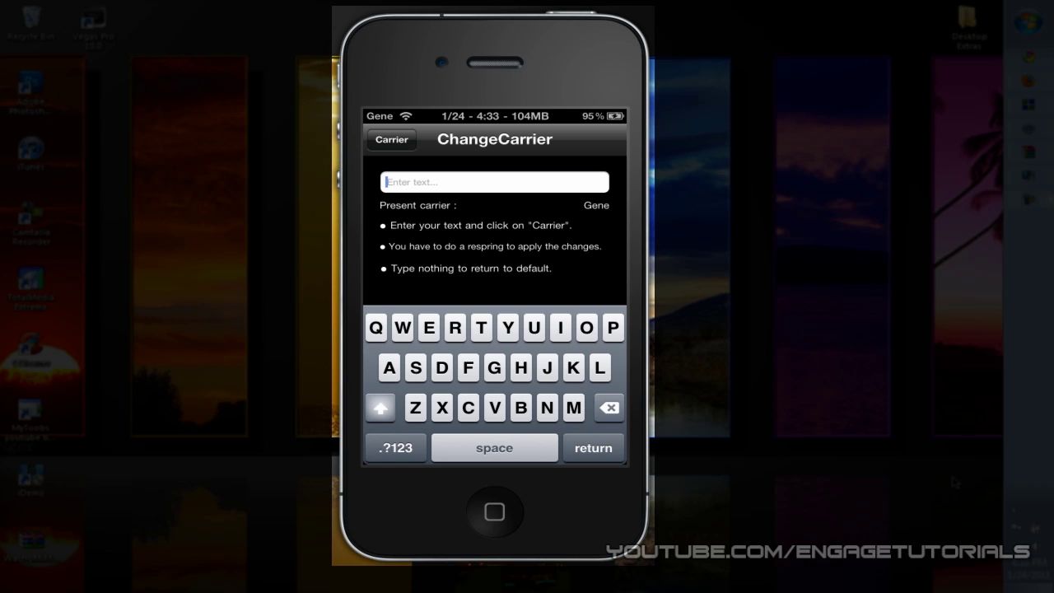
Enter 'YouTube' as the new carrier name and submit it
type("You")
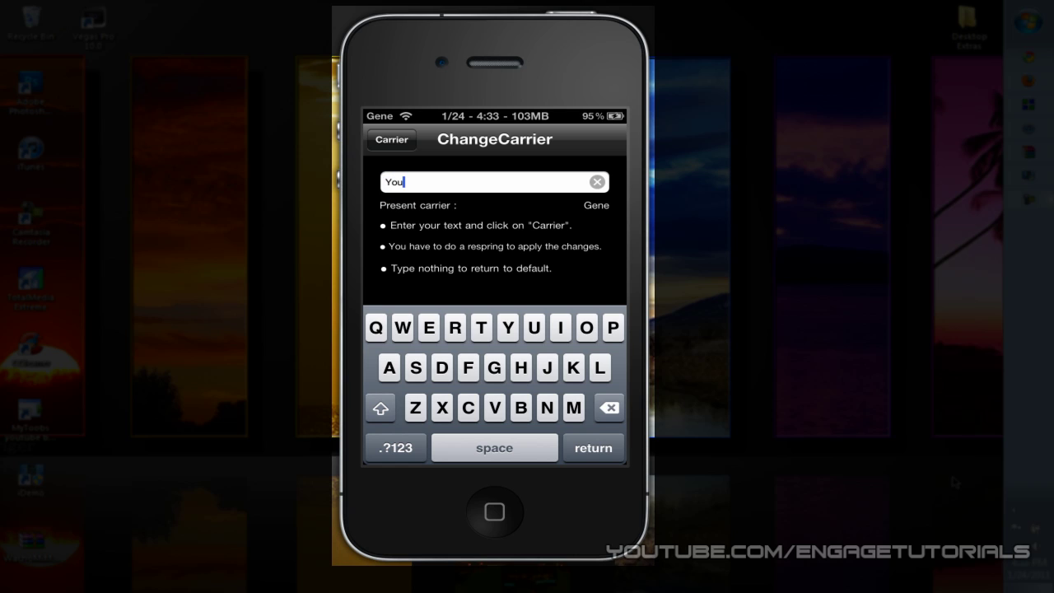
type("Tub")
type("e")
key("Return")
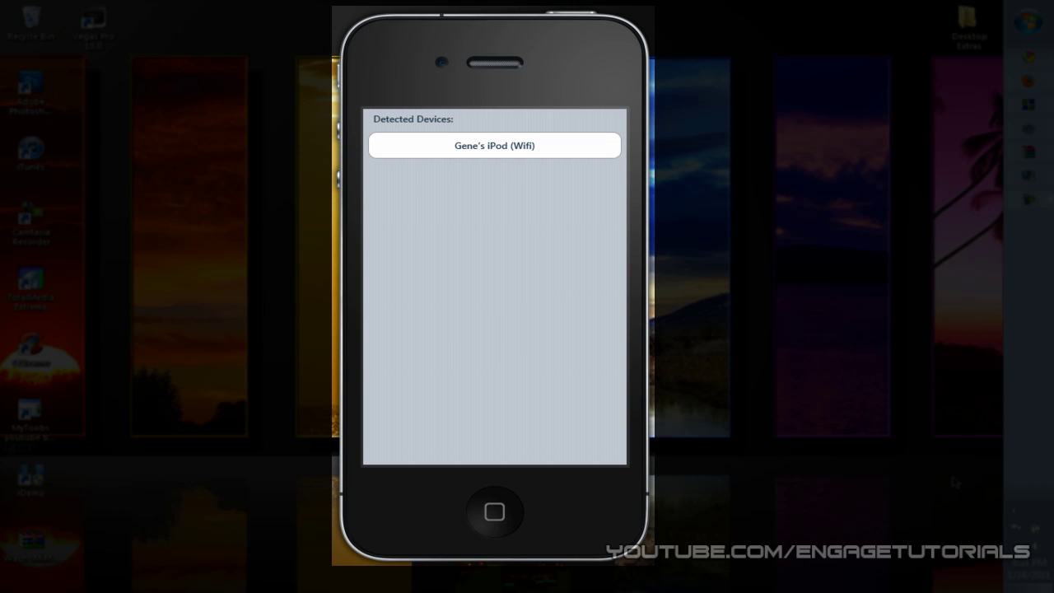
Connect to the detected 'iPod (Wifi)' device for screen mirroring
left_click(511, 155)
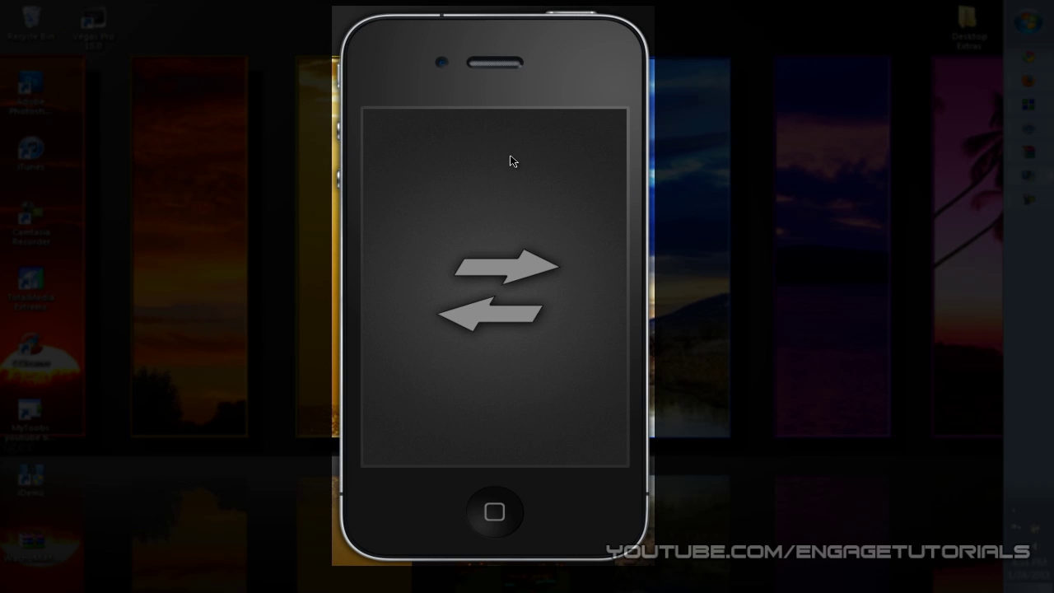